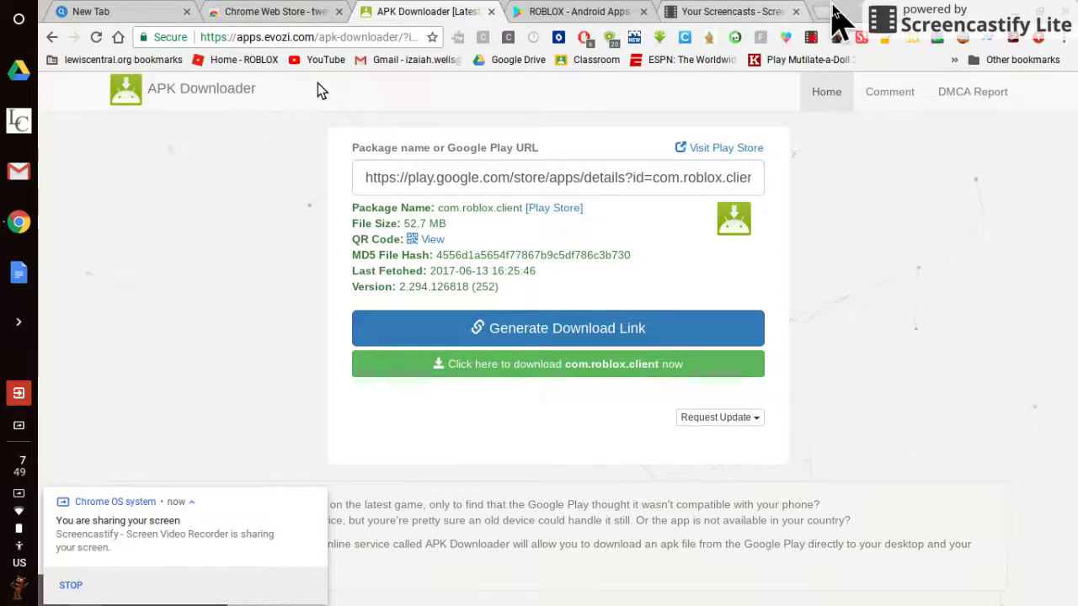
Open the Roblox home page in a new tab and try to launch the Jailbreak game in the app.
left_click(828, 11)
left_click(242, 59)
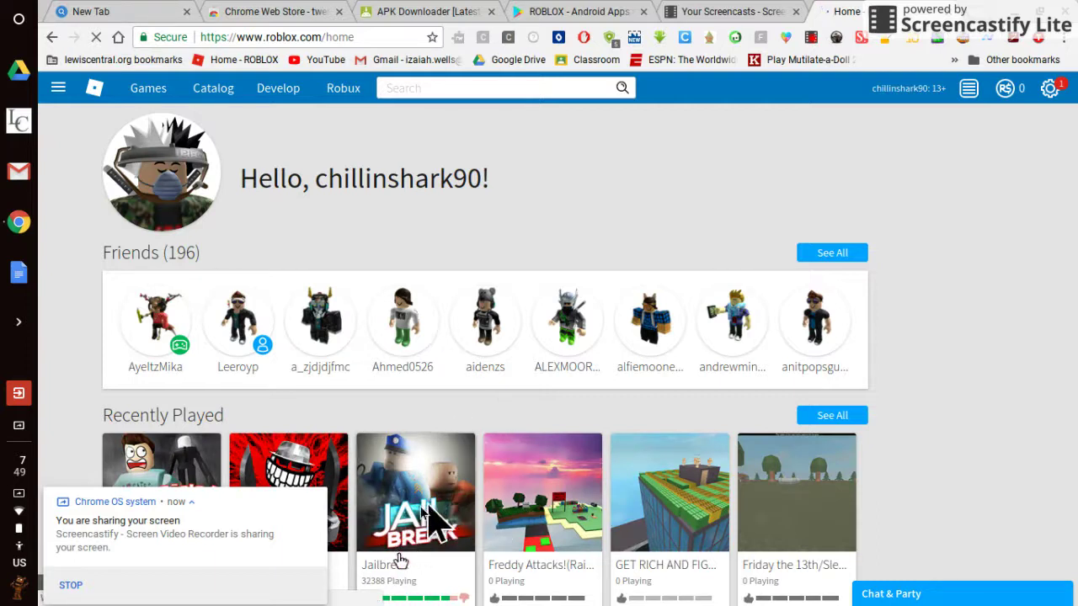
left_click(423, 508)
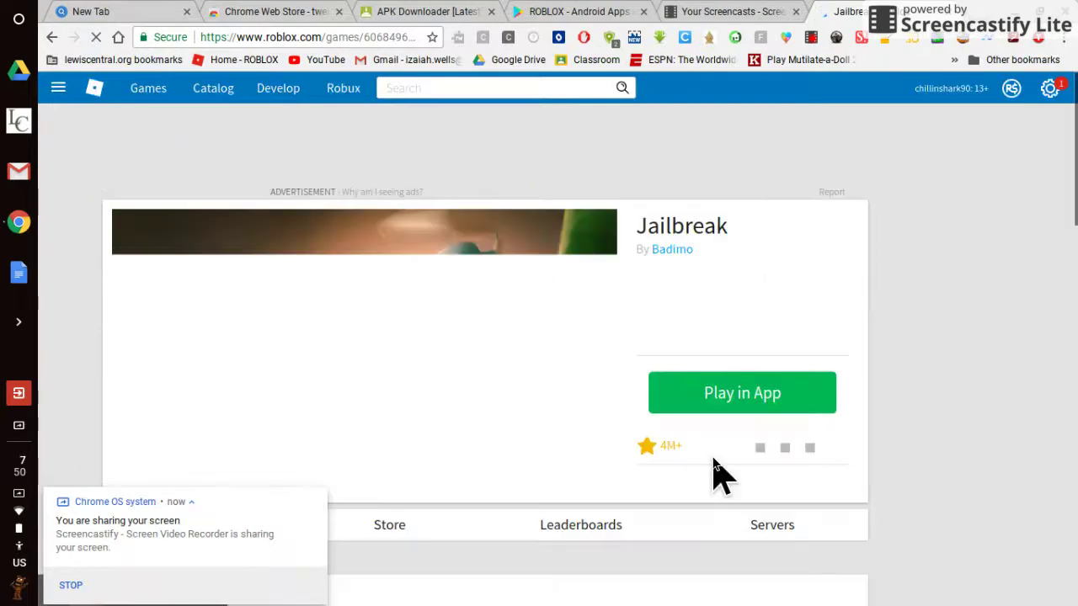
left_click(734, 405)
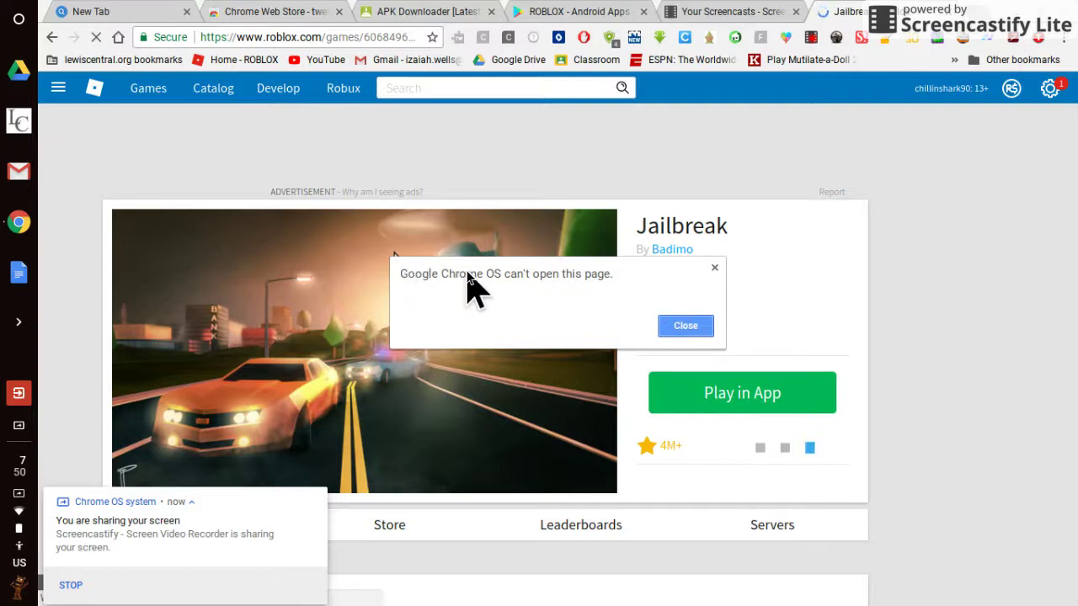
left_click(689, 326)
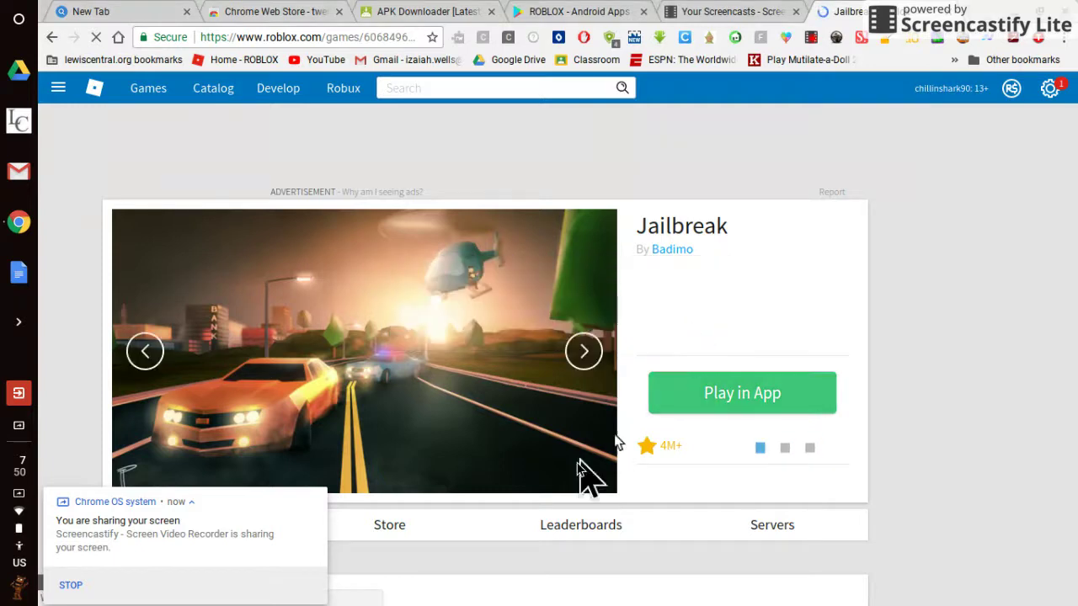
Look through the Jailbreak preview images and close both the Jailbreak page and the Your Recordings page.
left_click(584, 354)
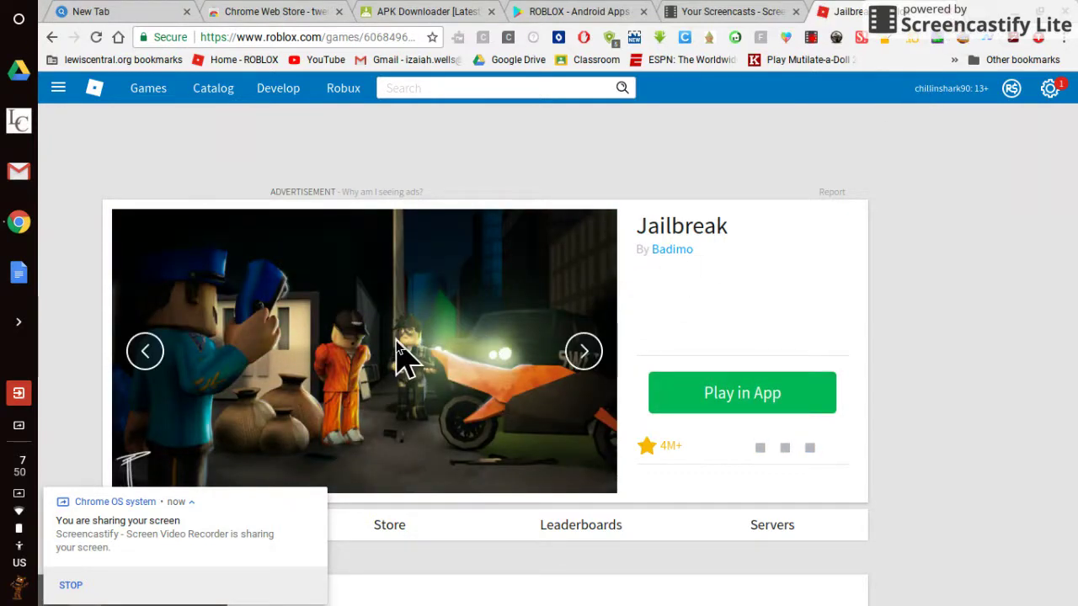
left_click(587, 352)
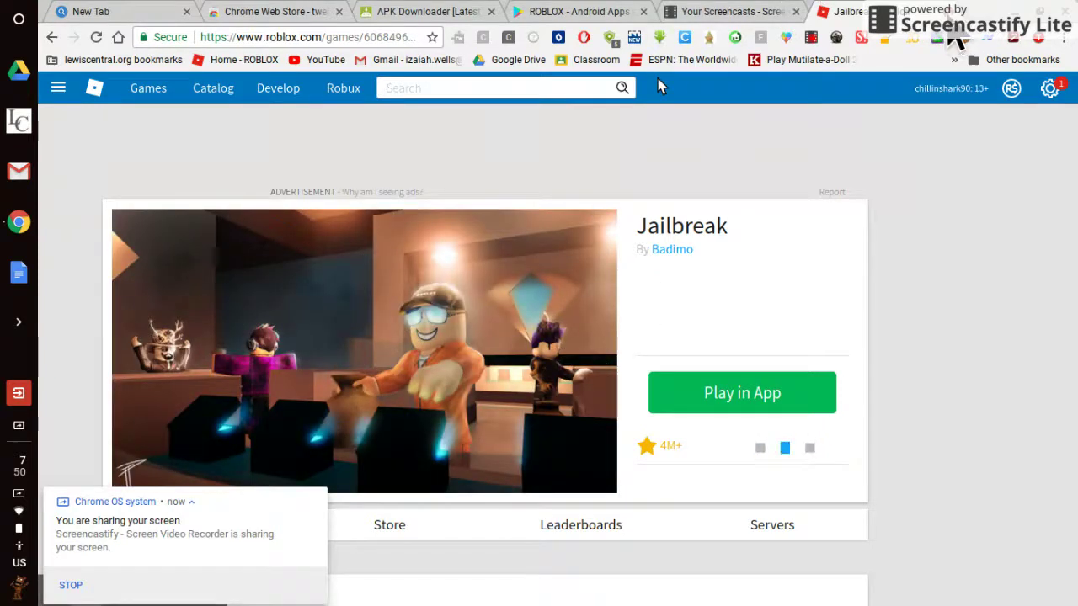
key("ctrl+w")
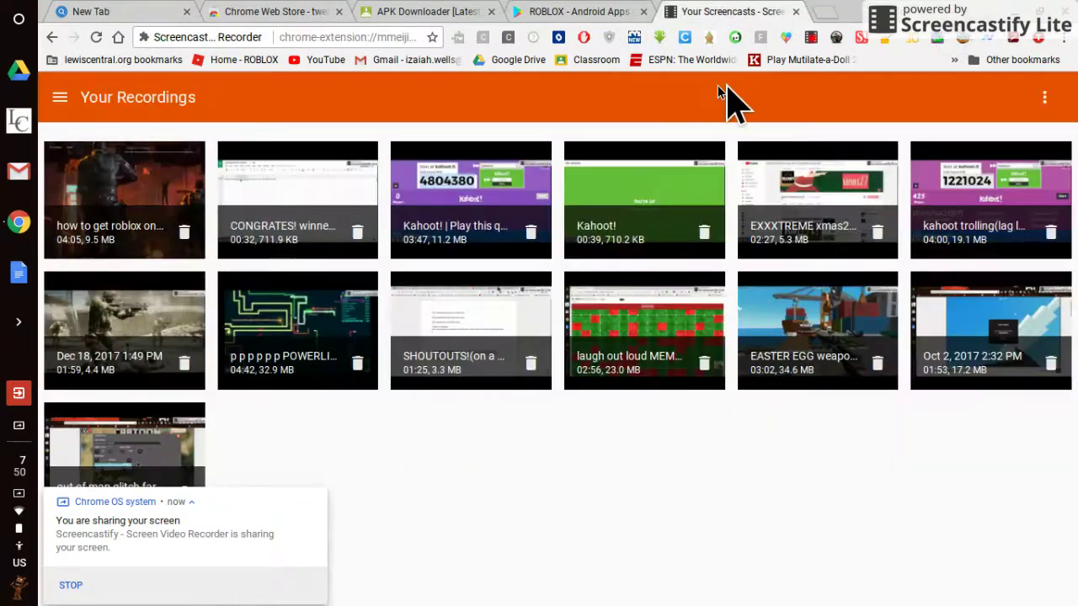
left_click(795, 12)
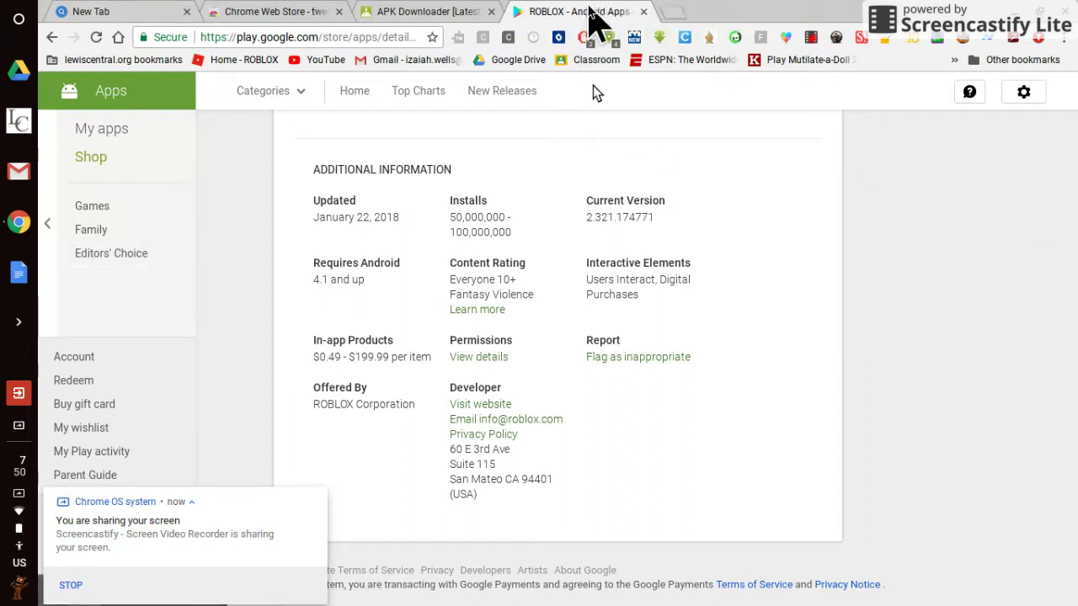
Open the Chrome Web Store in a new tab and search it for "twerk".
left_click(667, 12)
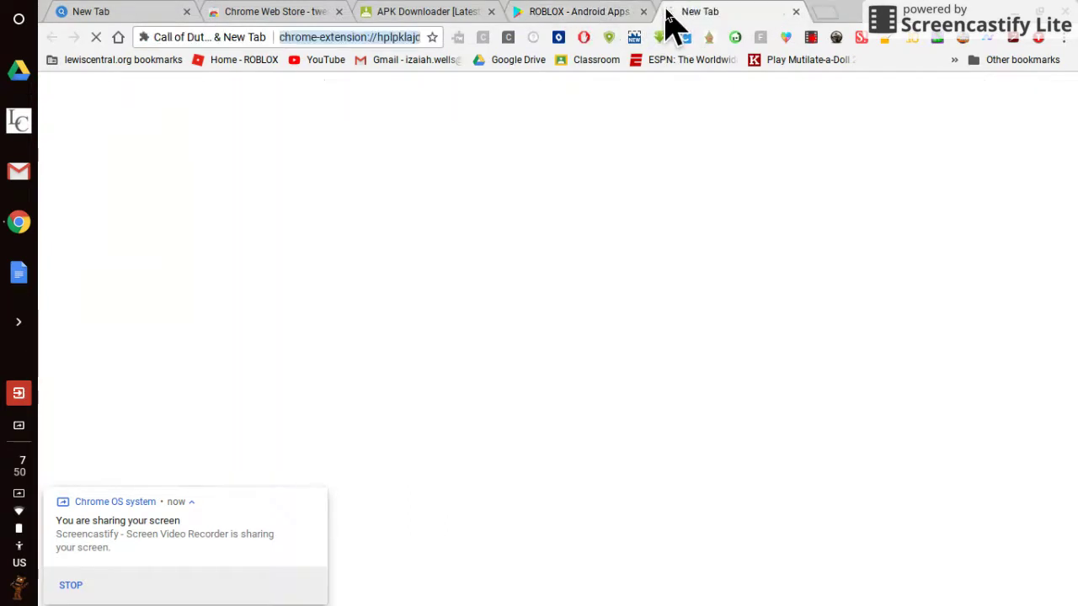
type("ch")
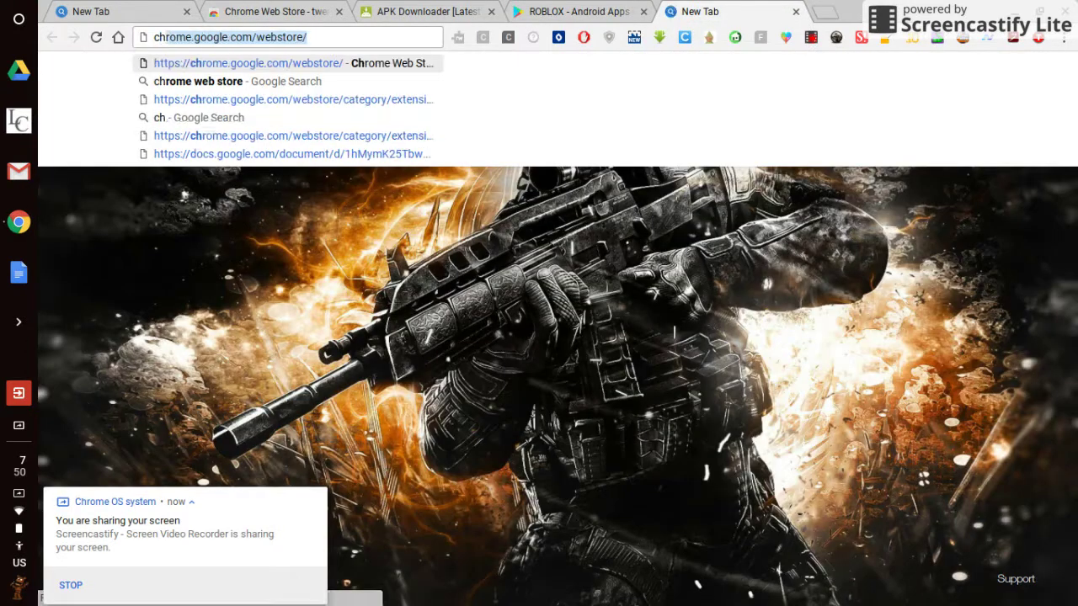
type("rome")
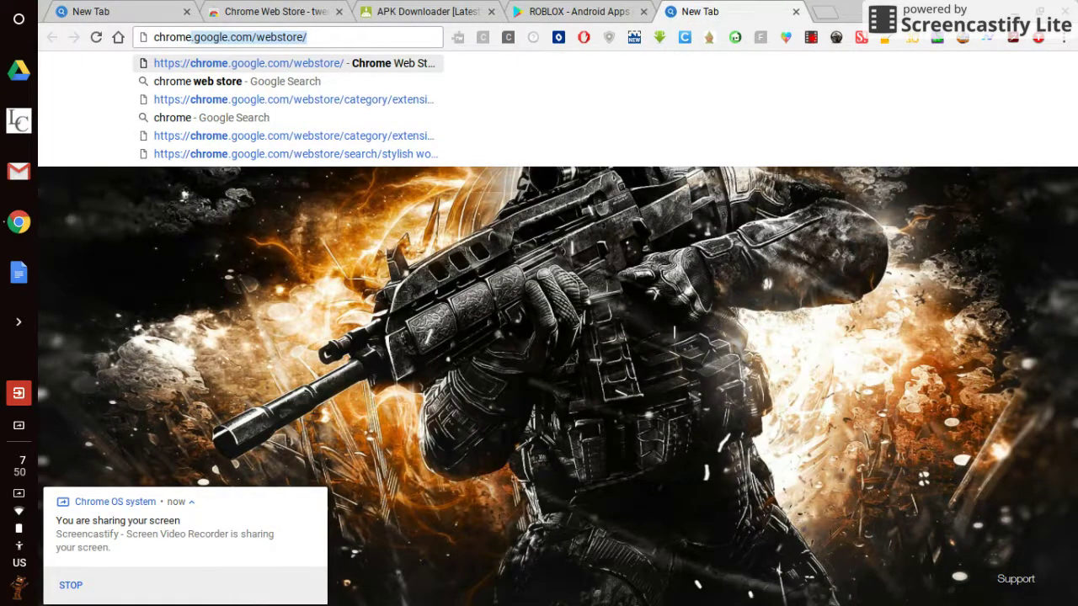
key("Return")
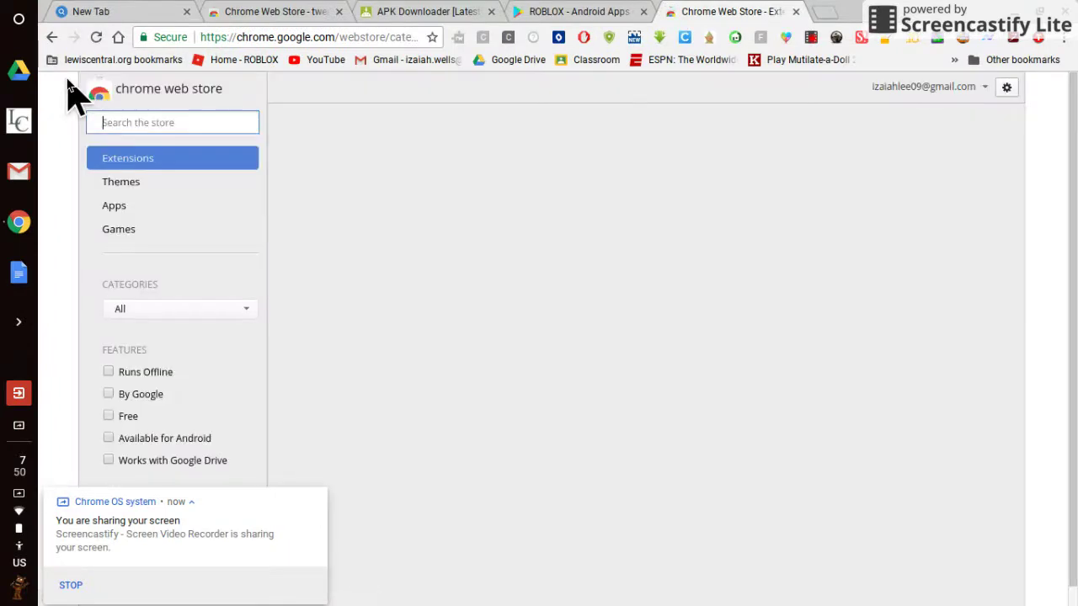
type("twerk")
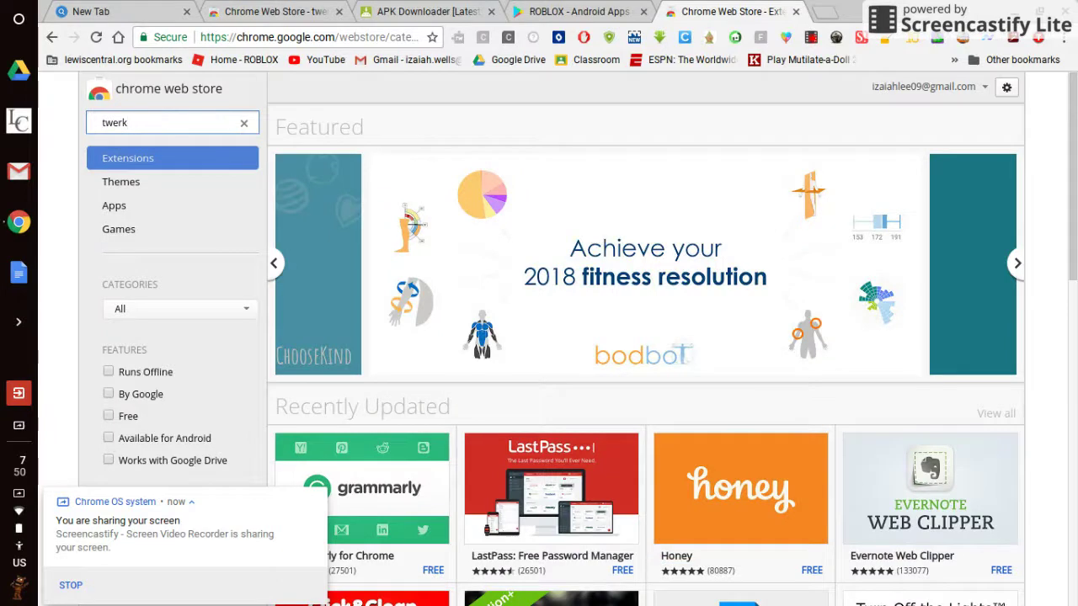
key("Return")
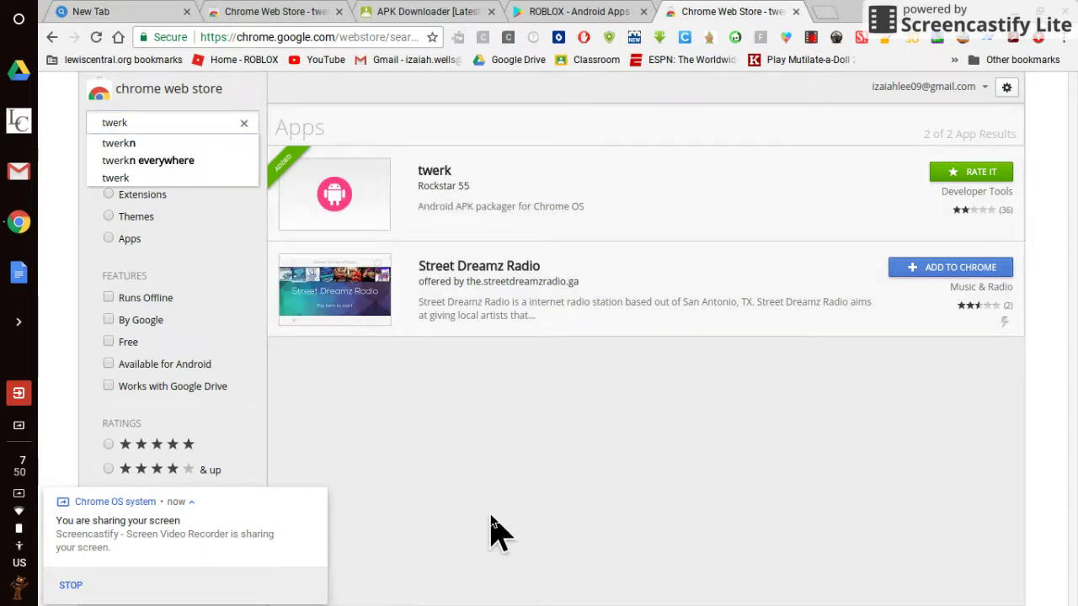
Switch to the twerk app to view its package settings and return to the Chrome Web Store results.
left_click(1035, 10)
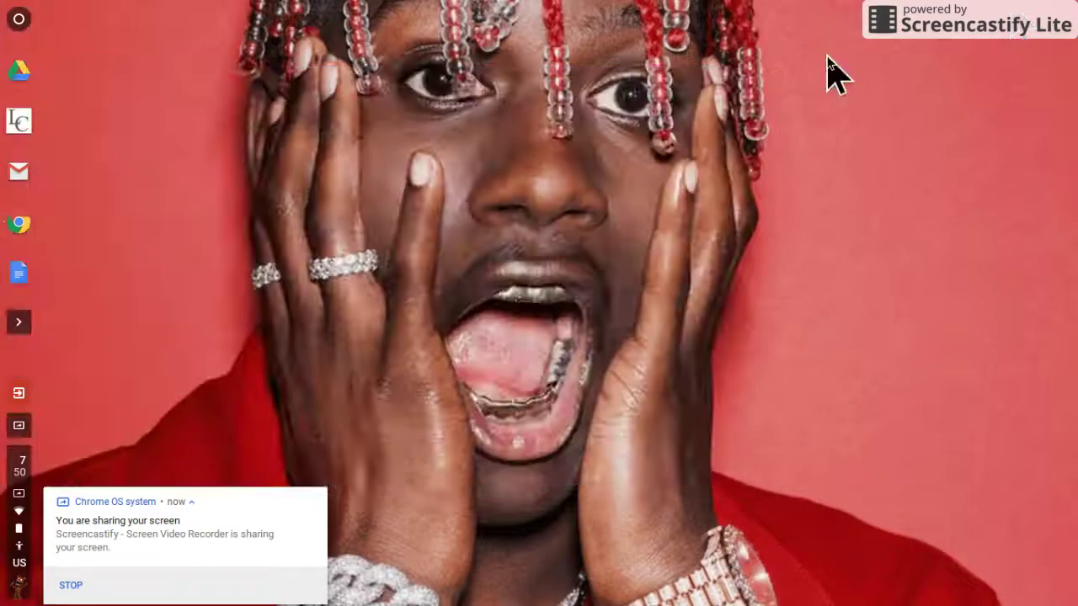
left_click(19, 224)
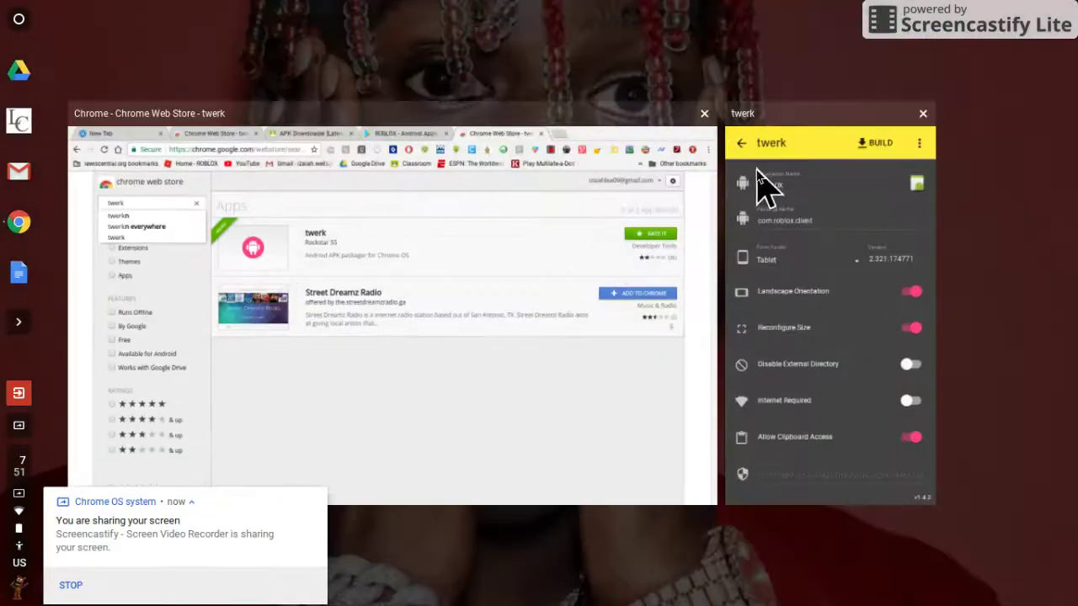
left_click(818, 157)
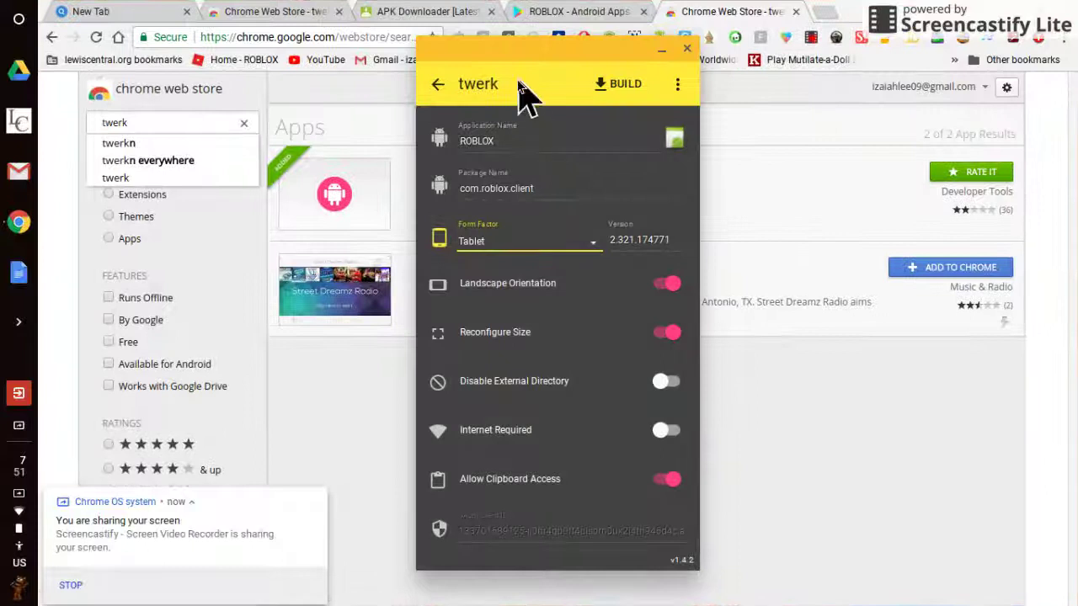
left_click(660, 50)
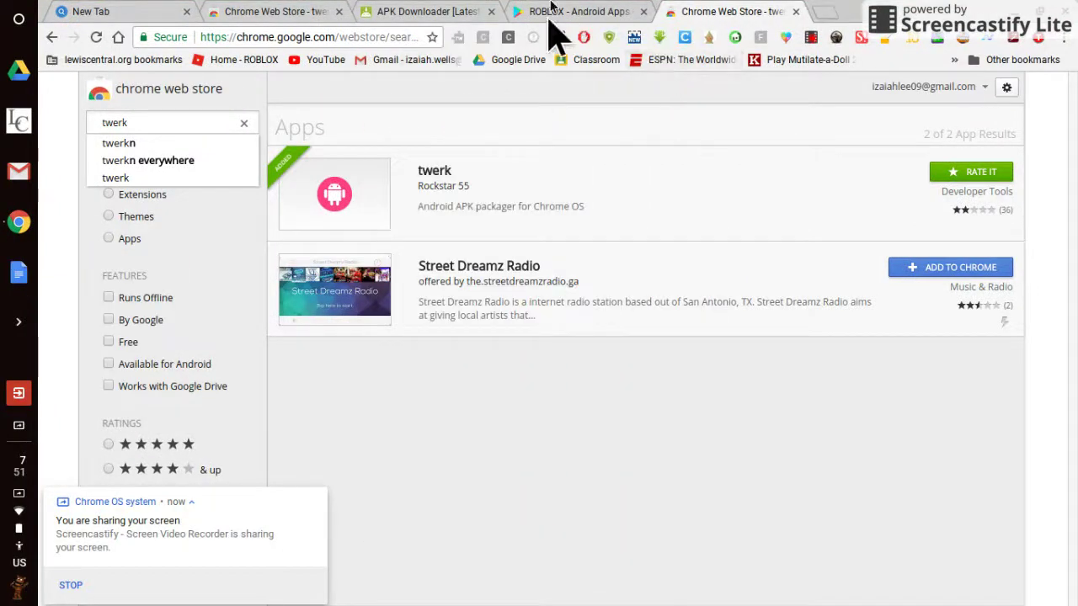
Find the older duplicate Chrome Web Store page among the open pages and close it.
left_click(590, 12)
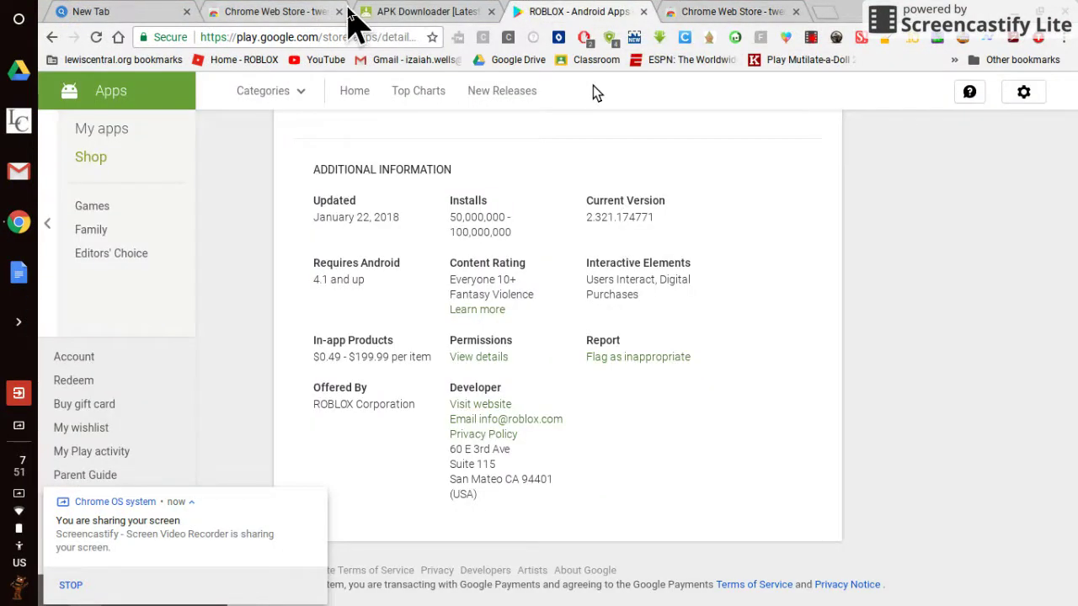
left_click(299, 12)
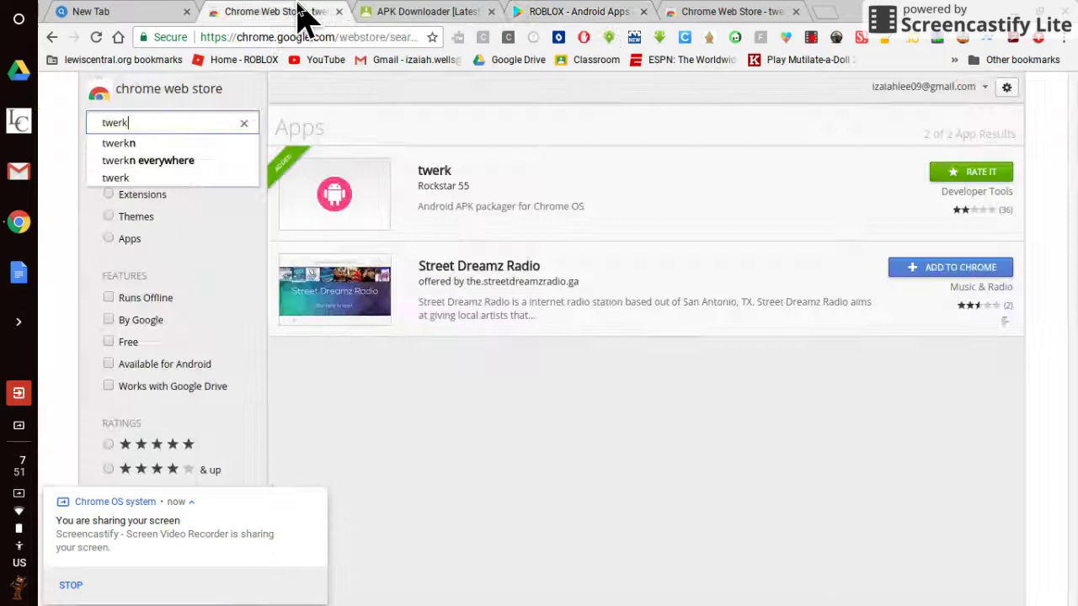
left_click(456, 10)
left_click(257, 10)
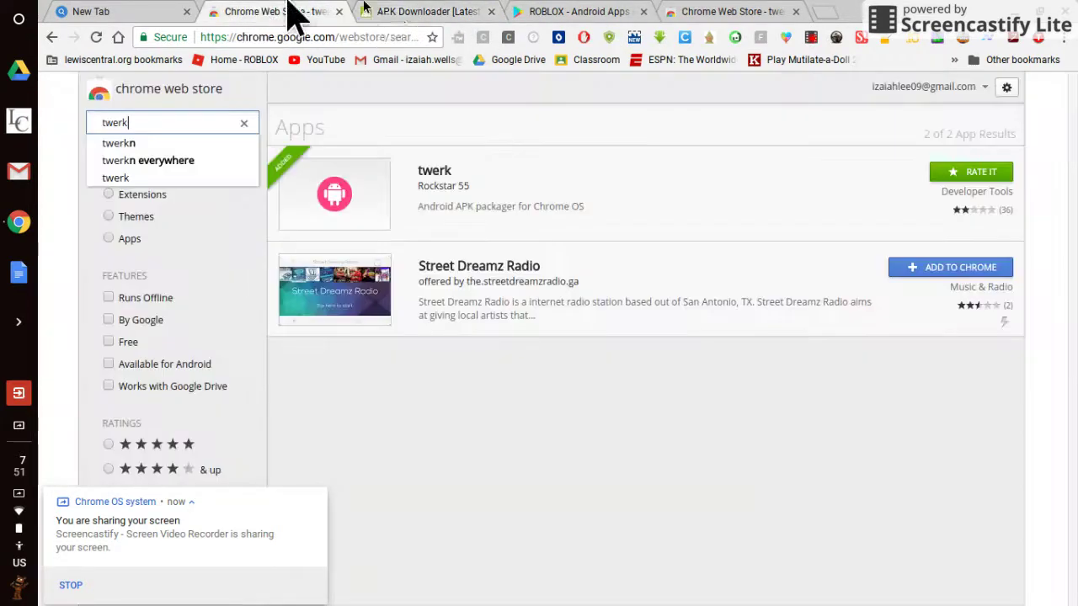
left_click(338, 12)
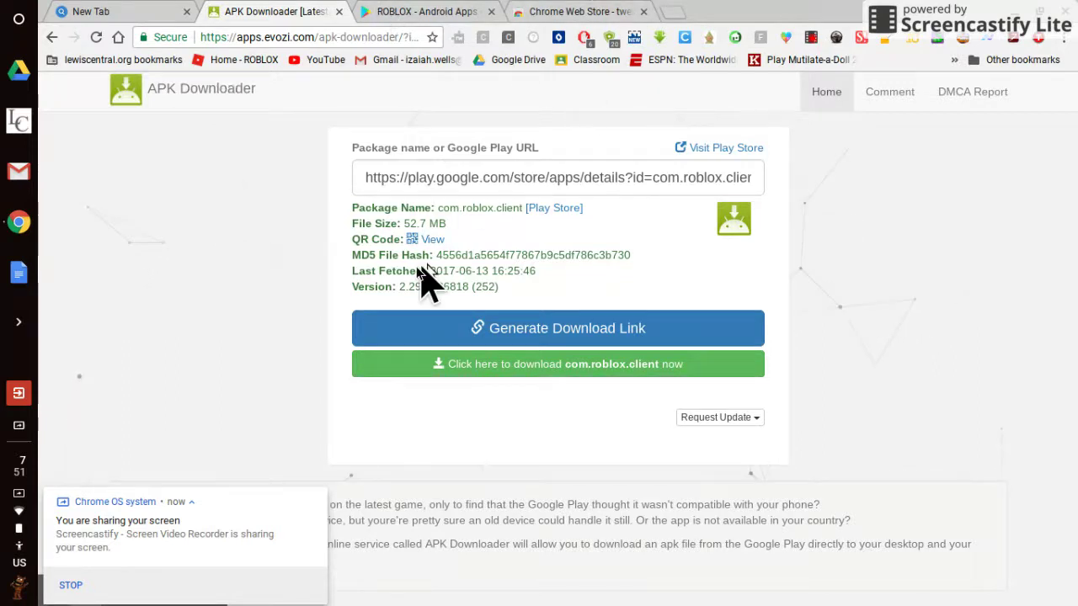
Select the web address of the ROBLOX listing on Google Play and go to the Google Play URL field in APK Downloader.
left_click(383, 12)
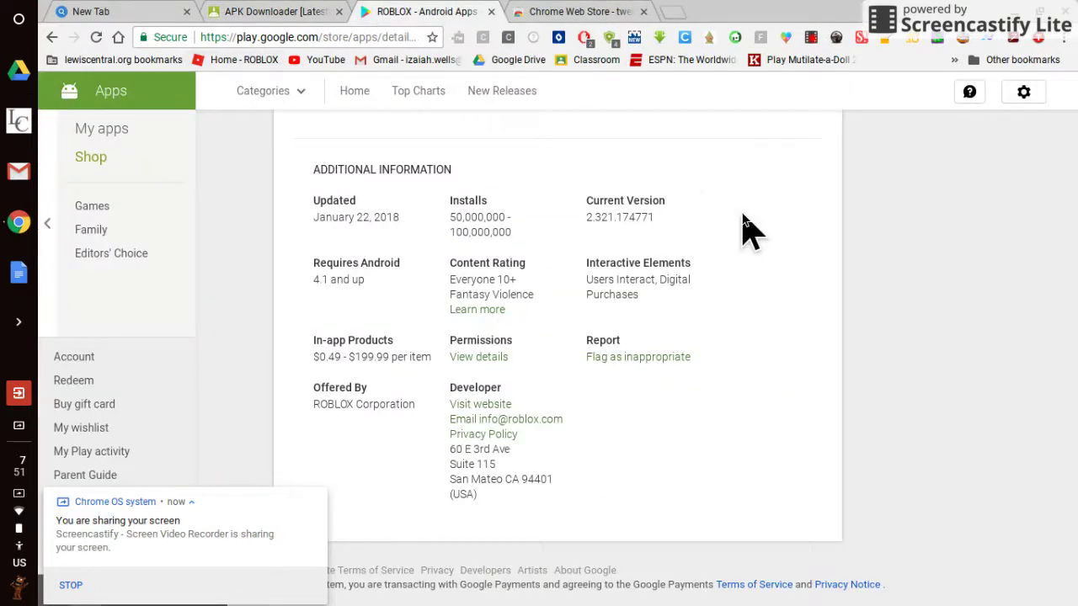
scroll(743, 221, "up", 10)
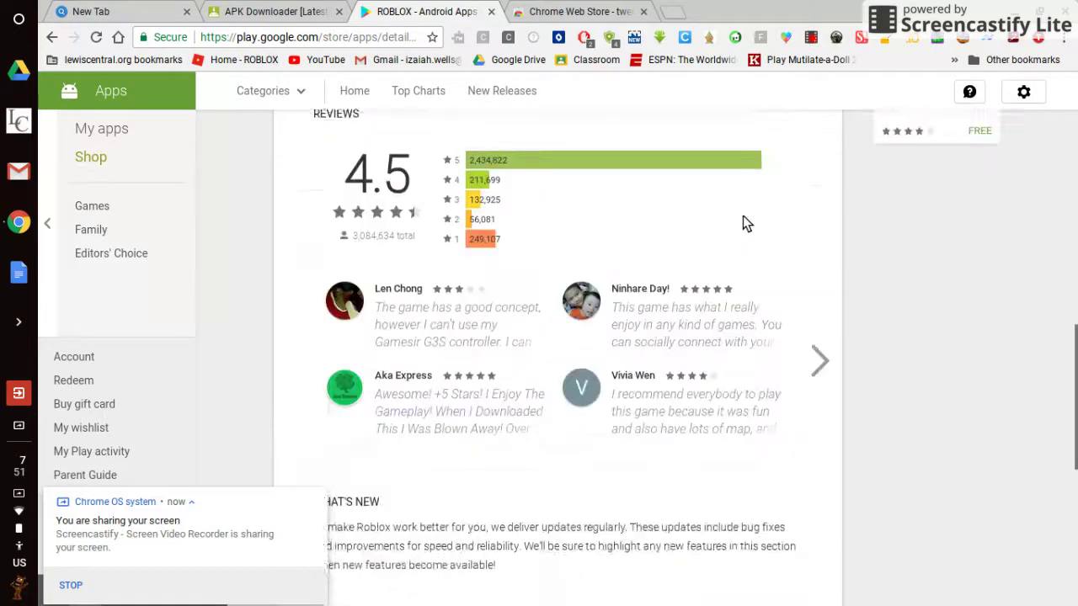
scroll(743, 220, "up", 10)
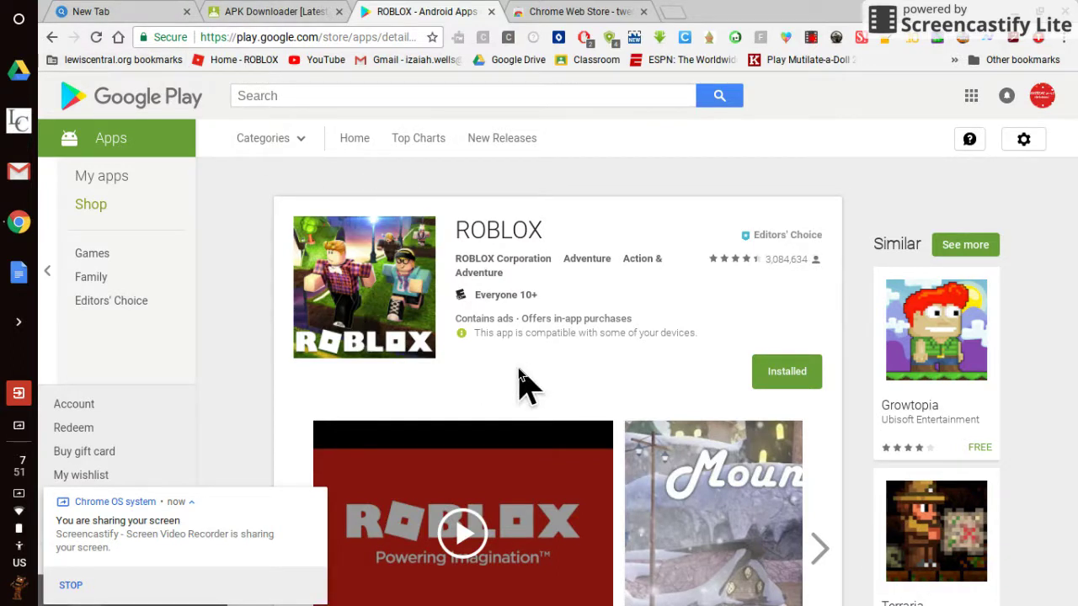
scroll(519, 372, "down", 1)
scroll(519, 371, "down", 1)
left_click(310, 37)
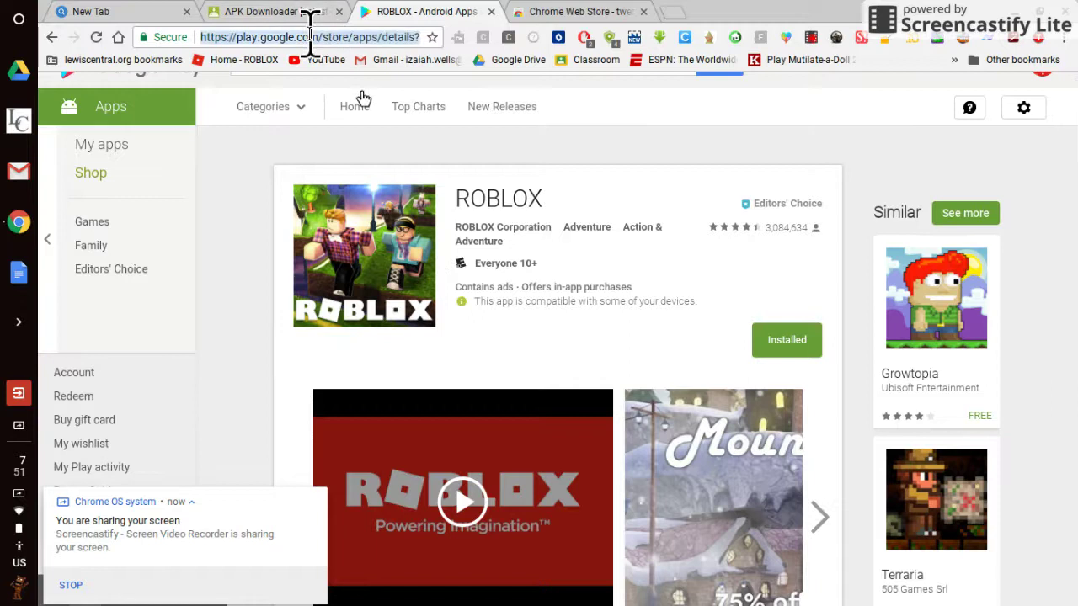
left_click(320, 12)
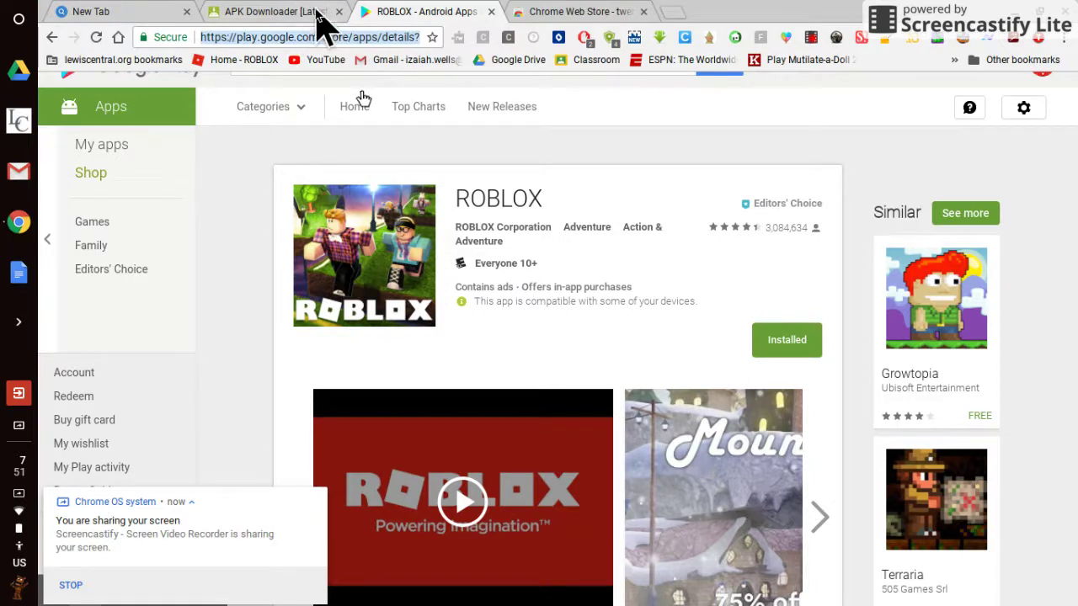
left_click(499, 179)
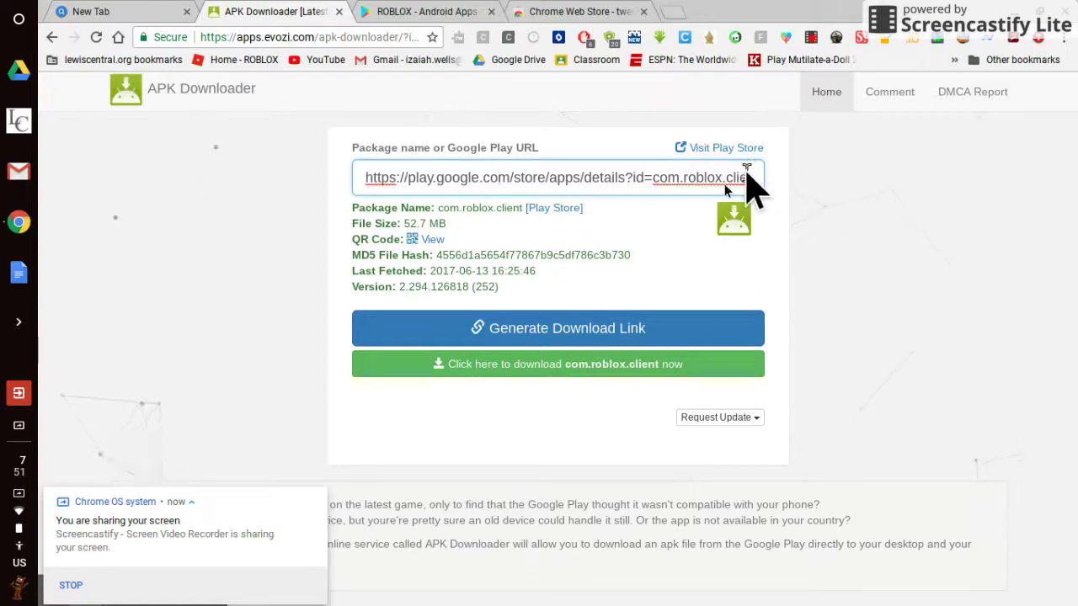
left_click(806, 270)
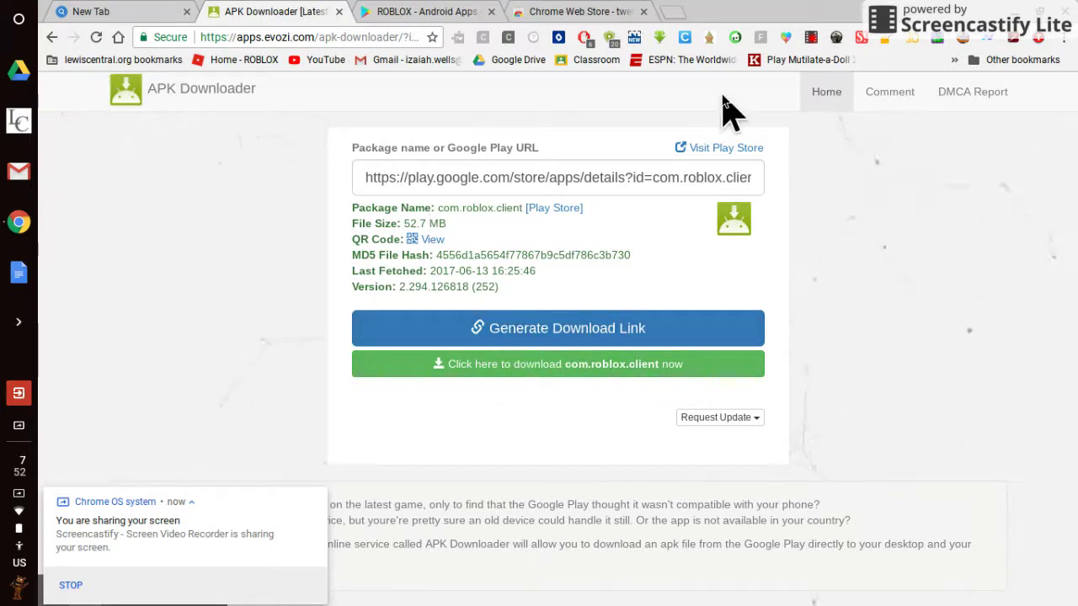
Switch to the twerk app, examine the ROBLOX package's name, form factor and version settings, and return to APK Downloader.
left_click(1019, 14)
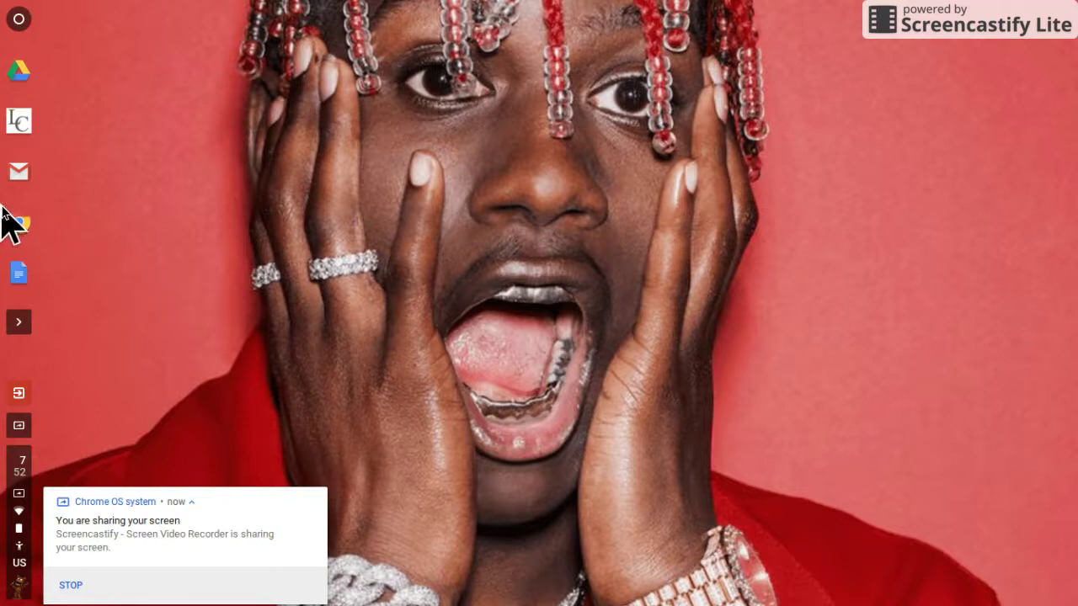
left_click(19, 226)
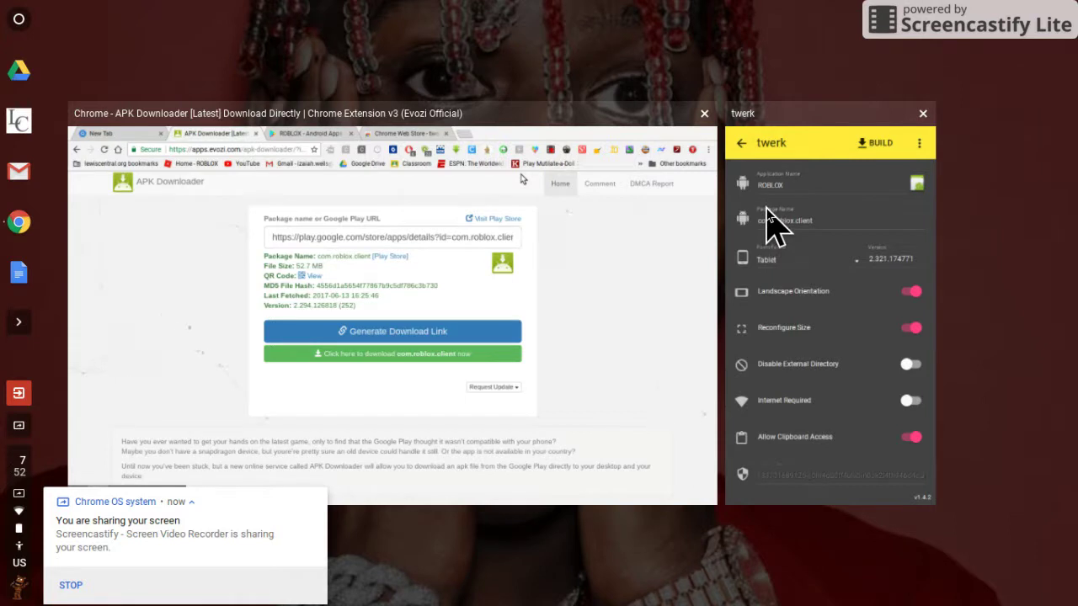
left_click(786, 134)
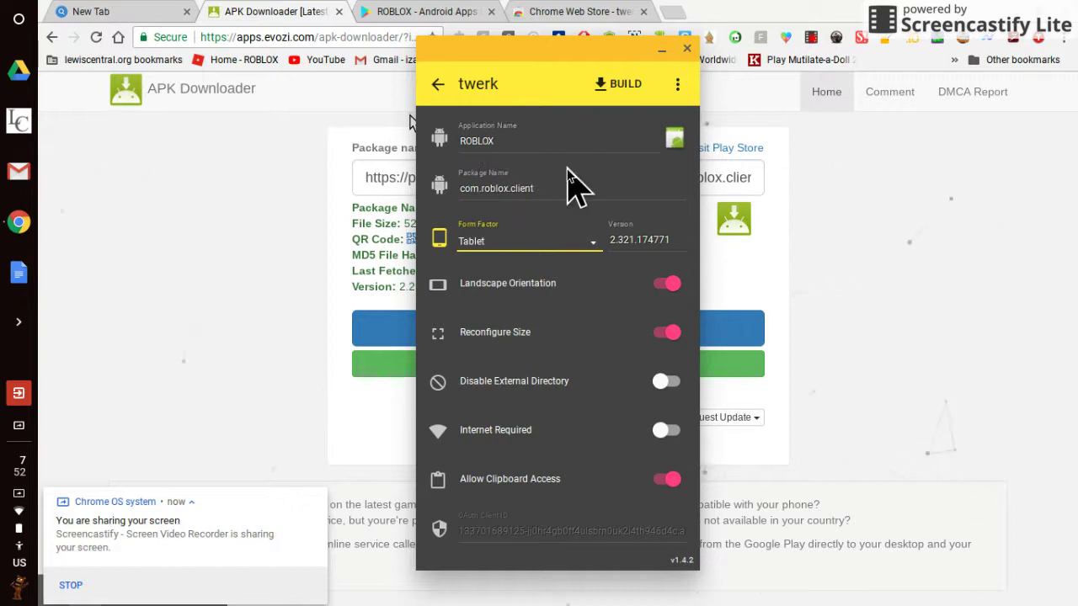
left_click(504, 244)
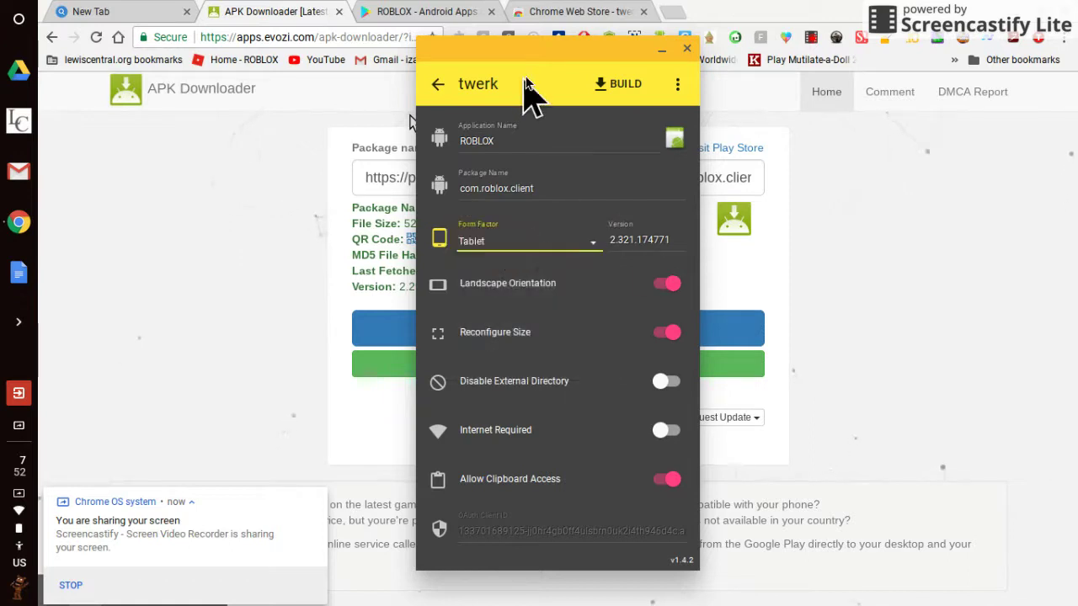
left_click(662, 51)
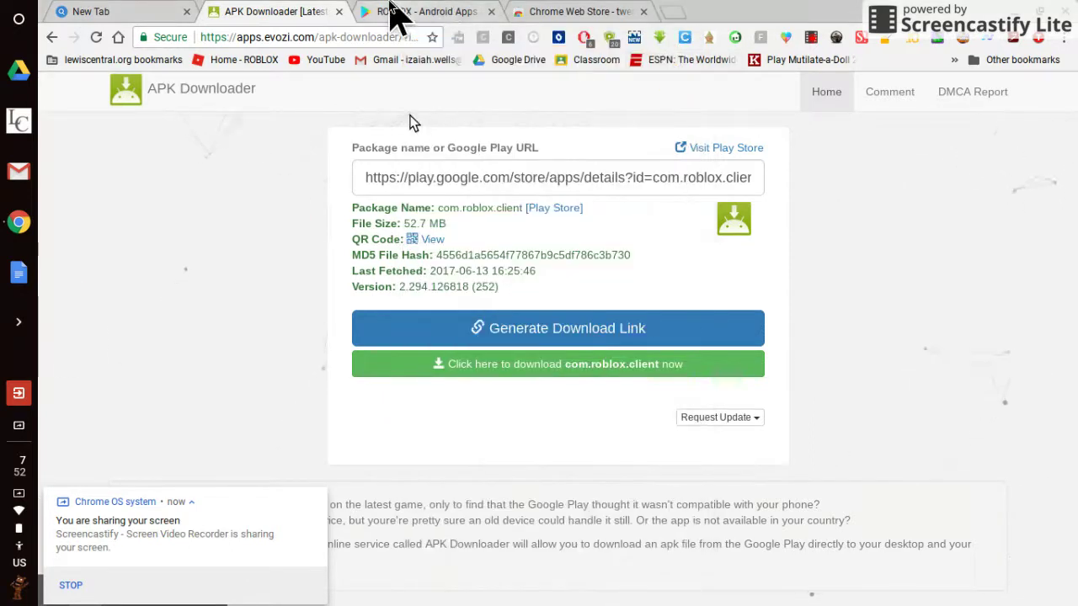
Open the ROBLOX listing on Google Play and examine the current version in its Additional Information section.
left_click(399, 13)
key("ctrl+l")
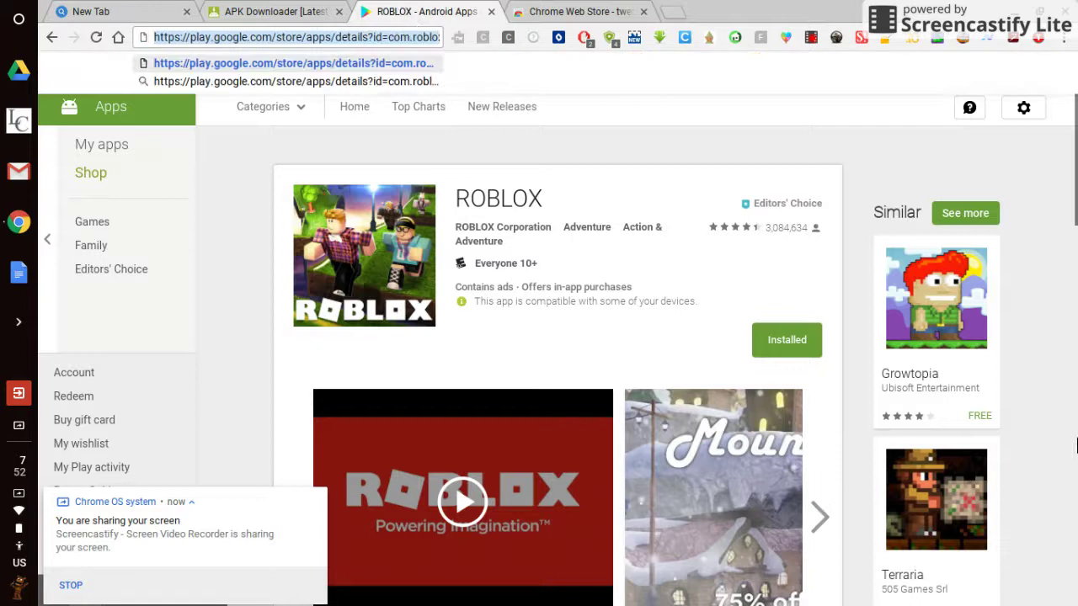
left_click(1063, 358)
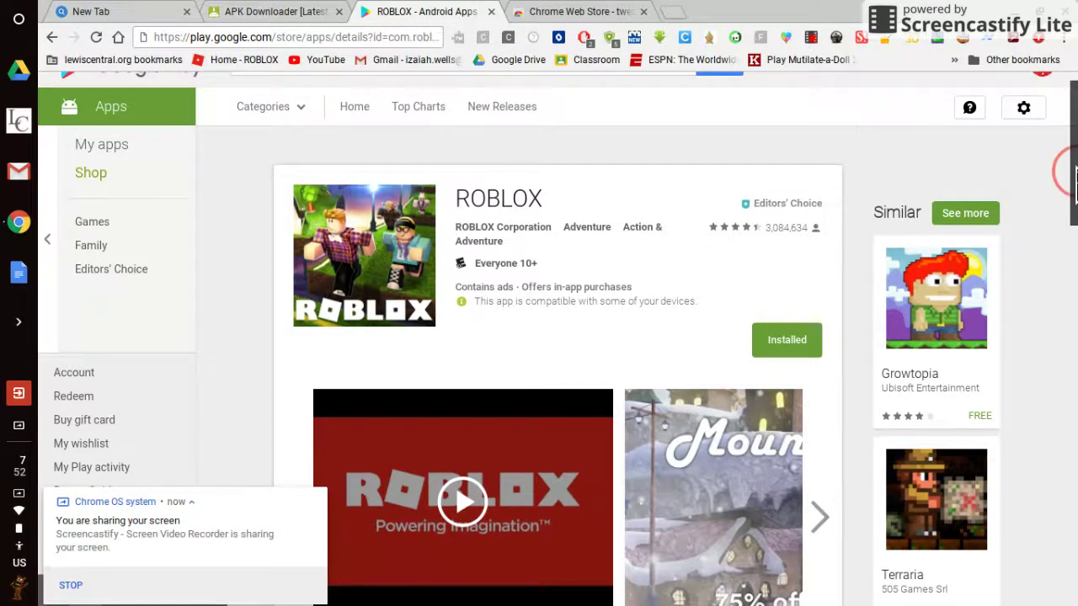
scroll(1075, 176, "down", 15)
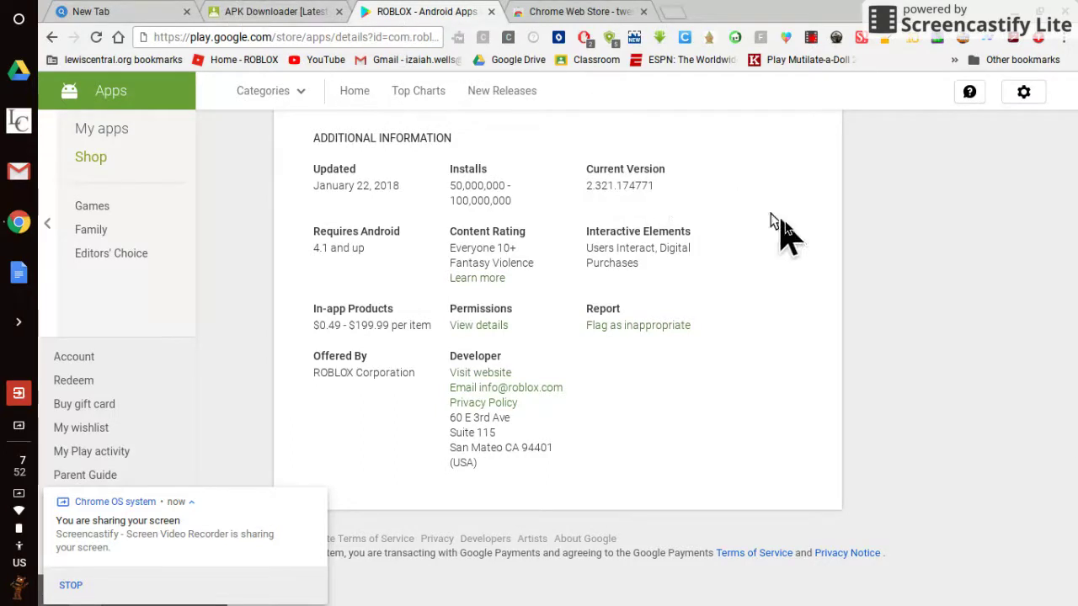
Switch to the twerk app to examine the ROBLOX package's form factor and version settings, and return to the Chrome Web Store results.
key("F5")
left_click(763, 241)
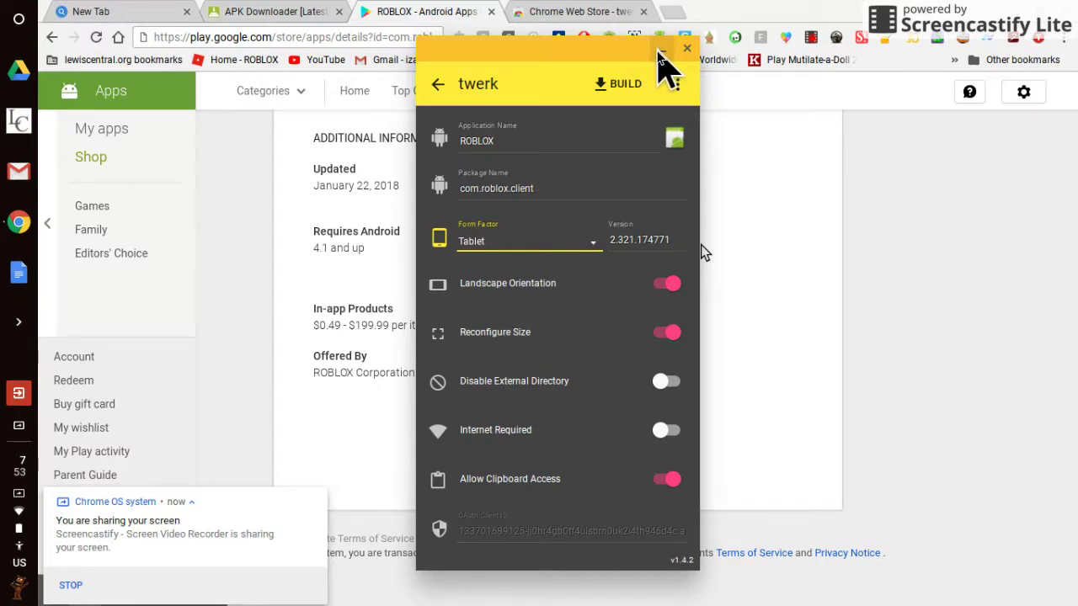
left_click(662, 52)
left_click(587, 12)
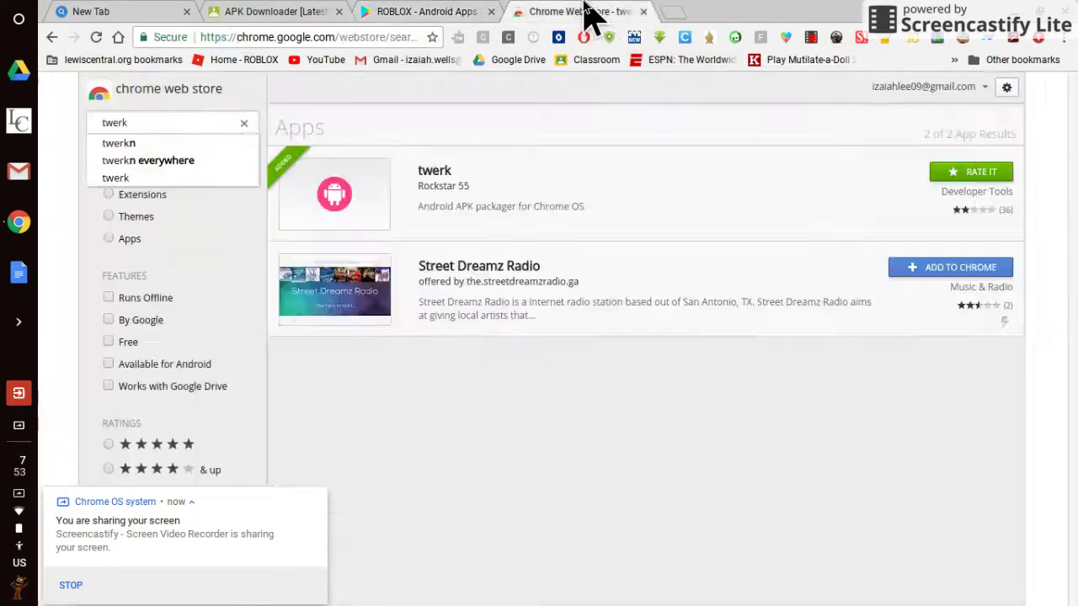
Open the browser's Extensions page to view its Developer mode option, and close it to return to the Chrome Web Store results.
left_click(1067, 38)
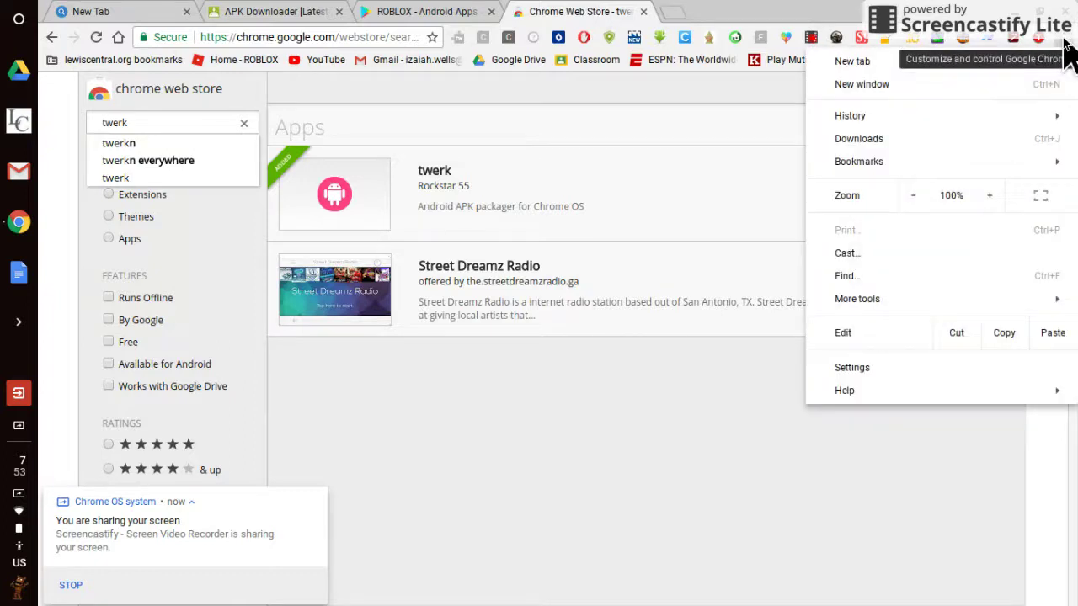
mouse_move(833, 166)
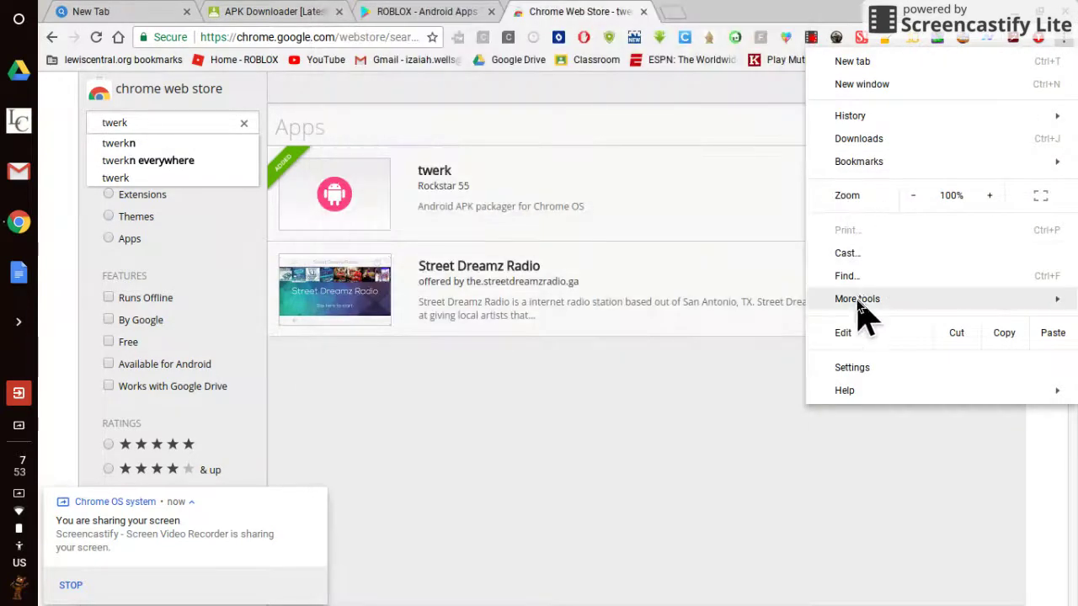
mouse_move(868, 305)
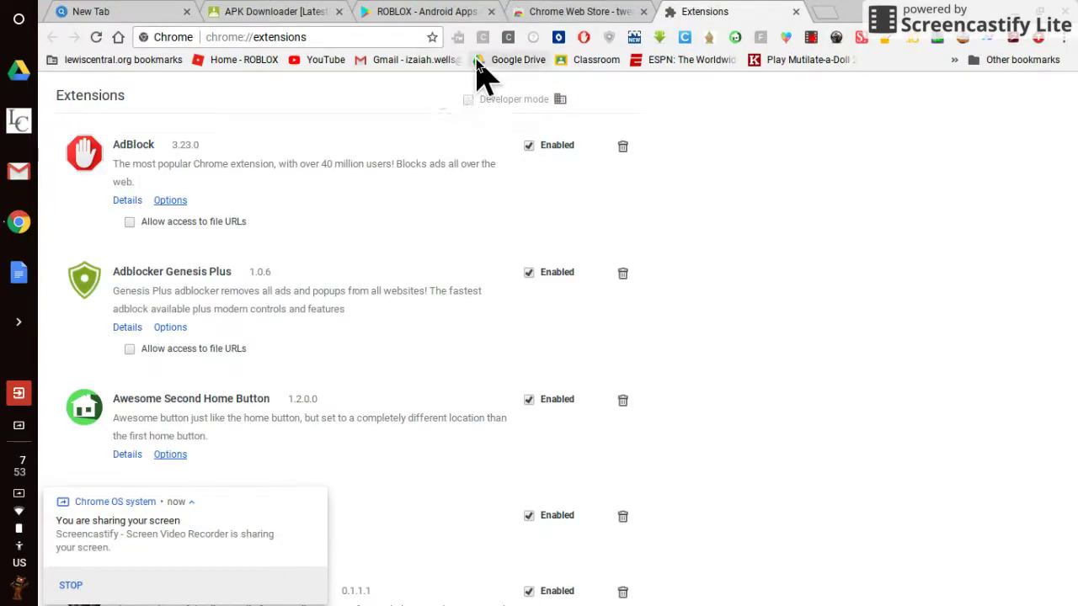
left_click(609, 11)
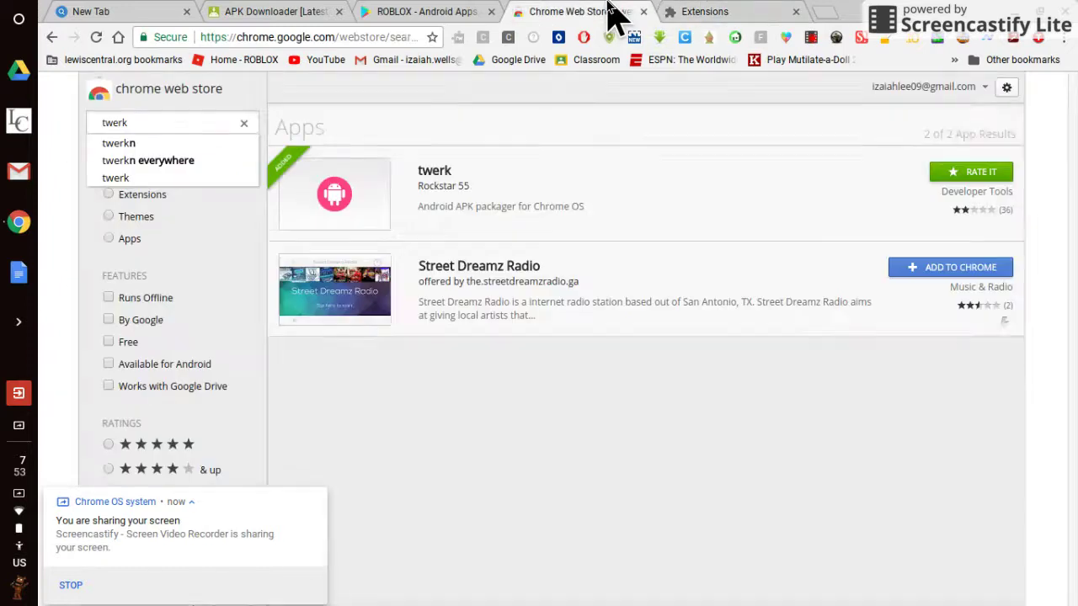
left_click(795, 11)
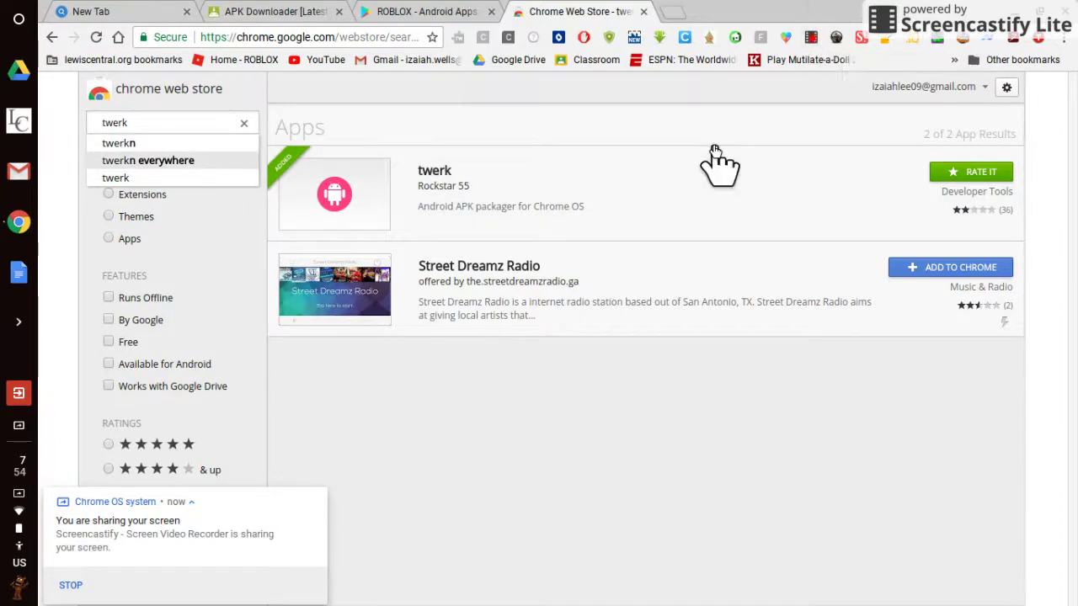
Dismiss the search suggestions on the Chrome Web Store page and open the Screencastify recording controls.
left_click(1075, 155)
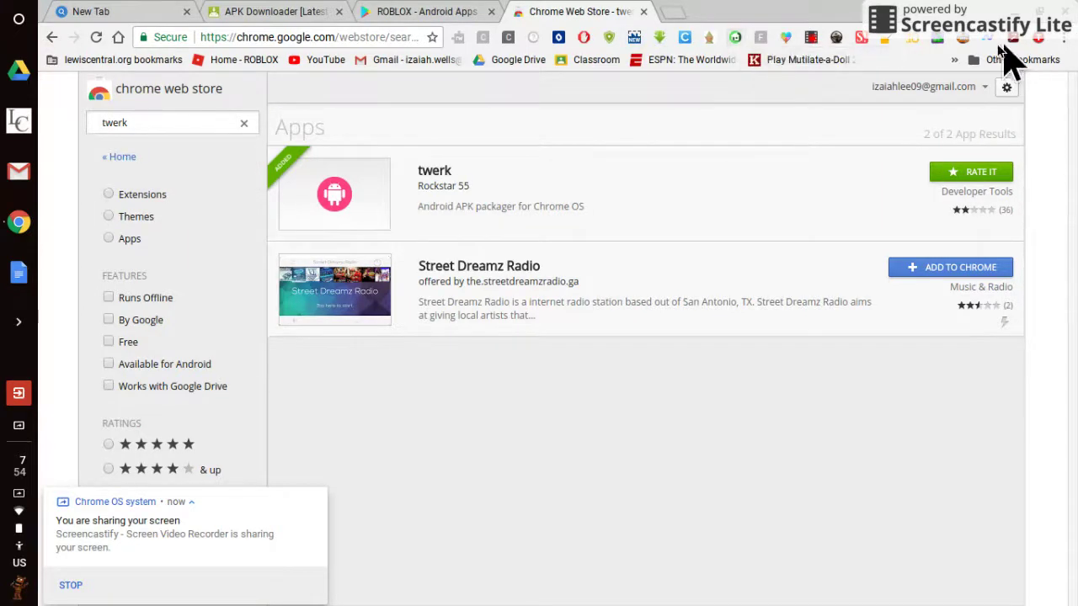
left_click(810, 38)
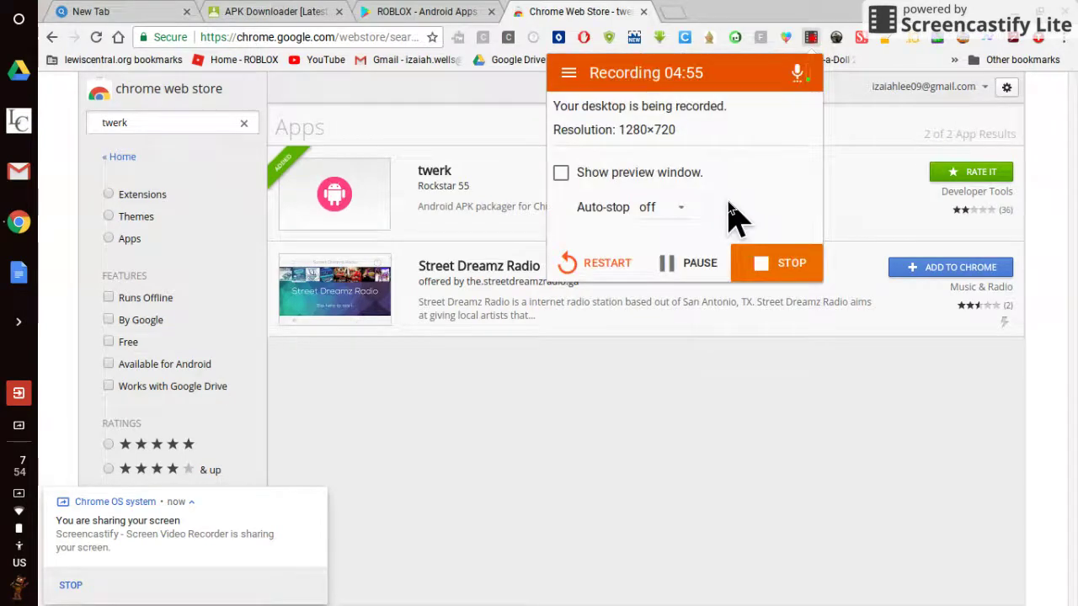